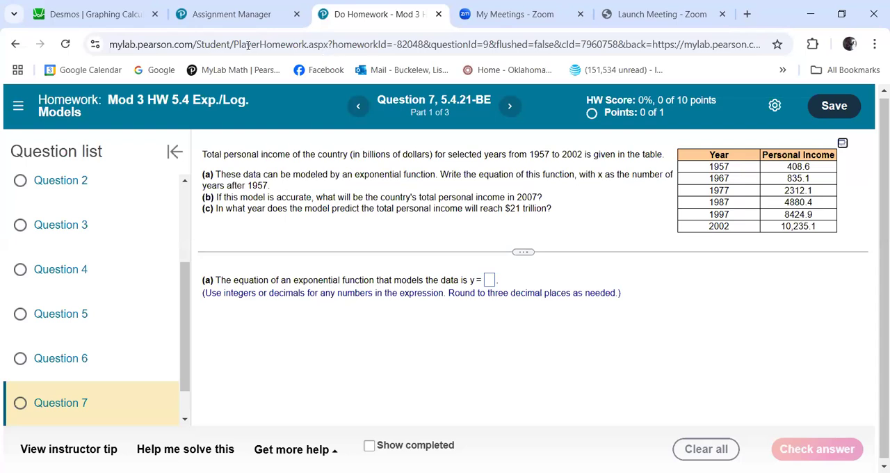
Switch to the Desmos graphing calculator and start an empty expression below the personal income data table.
click(67, 12)
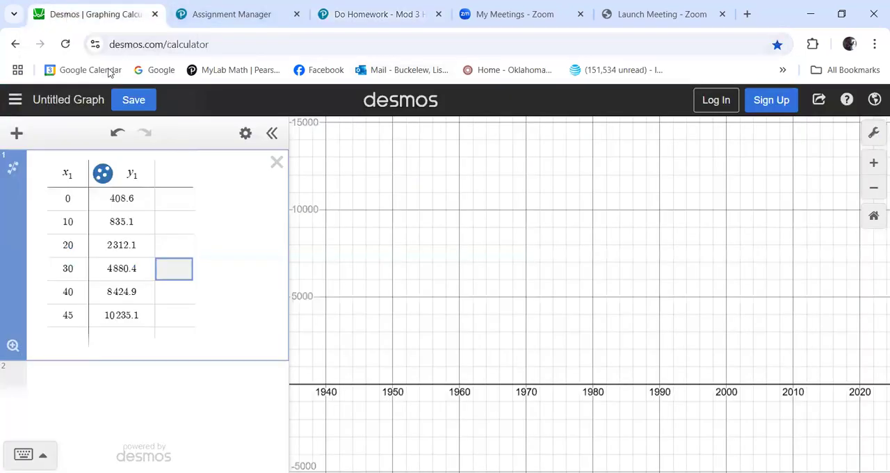
click(80, 380)
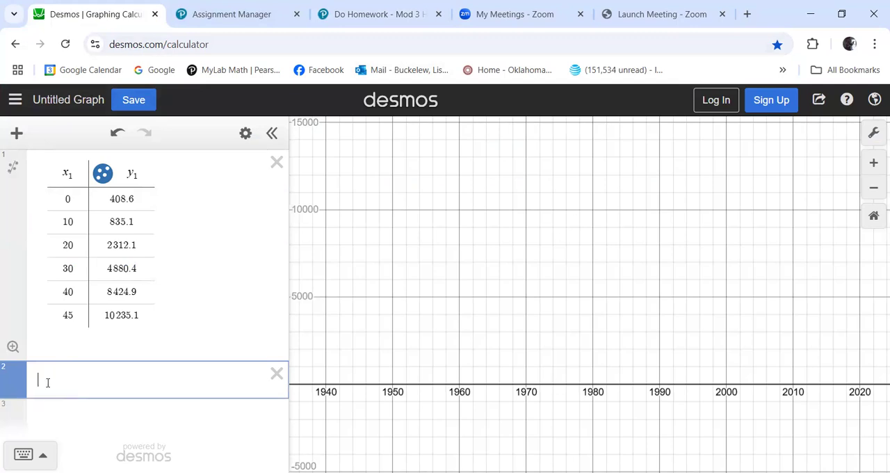
click(16, 134)
click(28, 232)
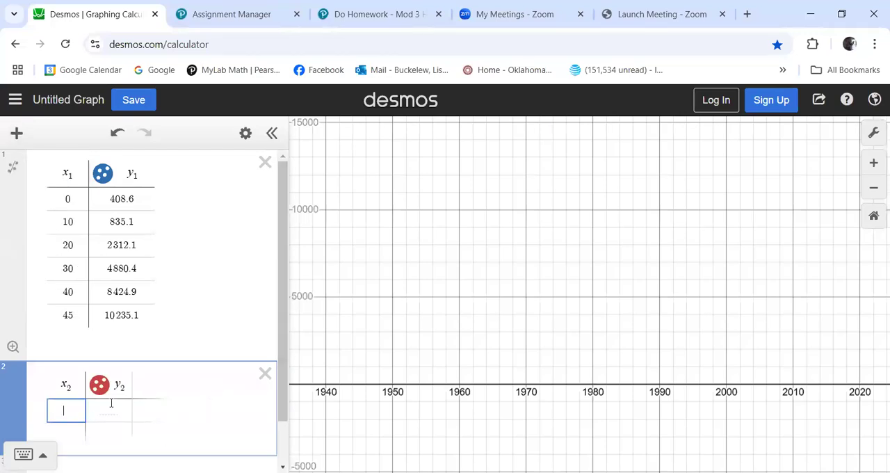
click(265, 373)
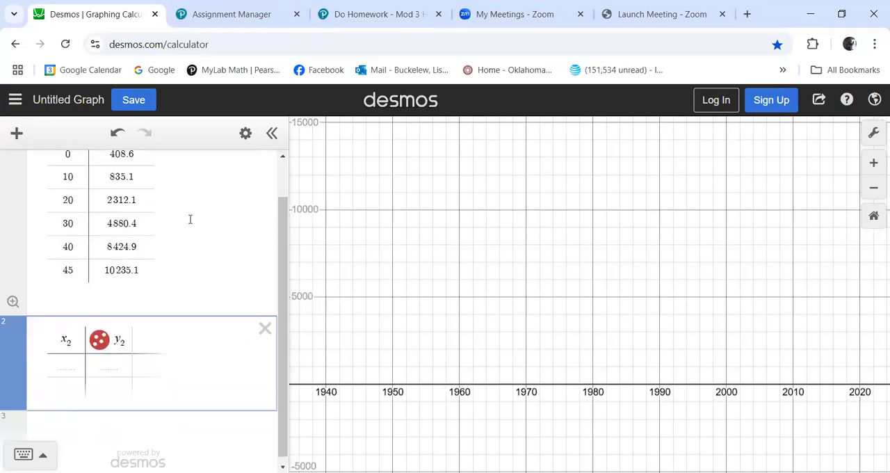
click(264, 328)
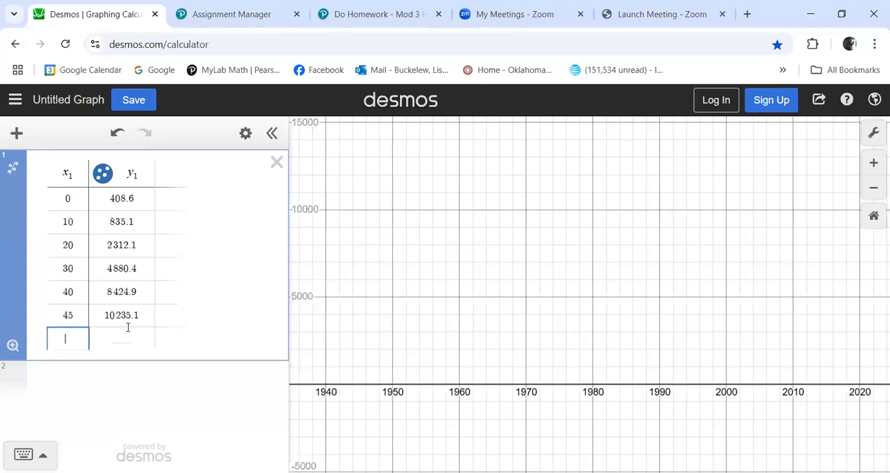
Zoom the graph to fit the data points of the table.
click(99, 373)
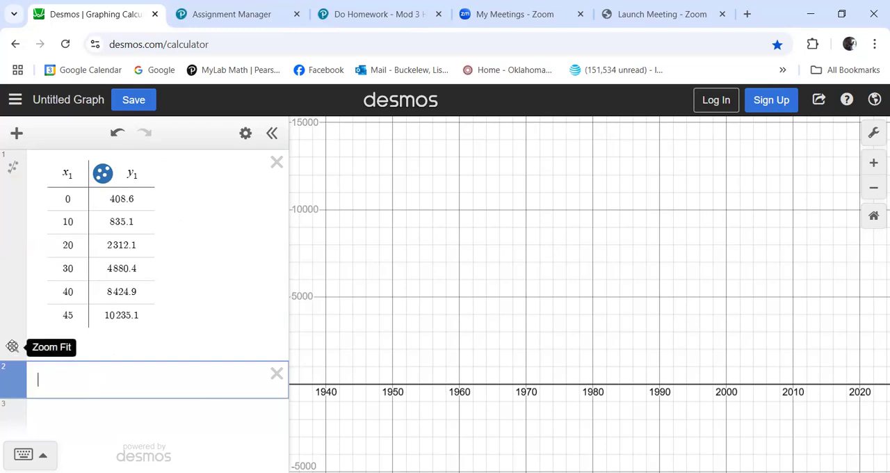
click(12, 346)
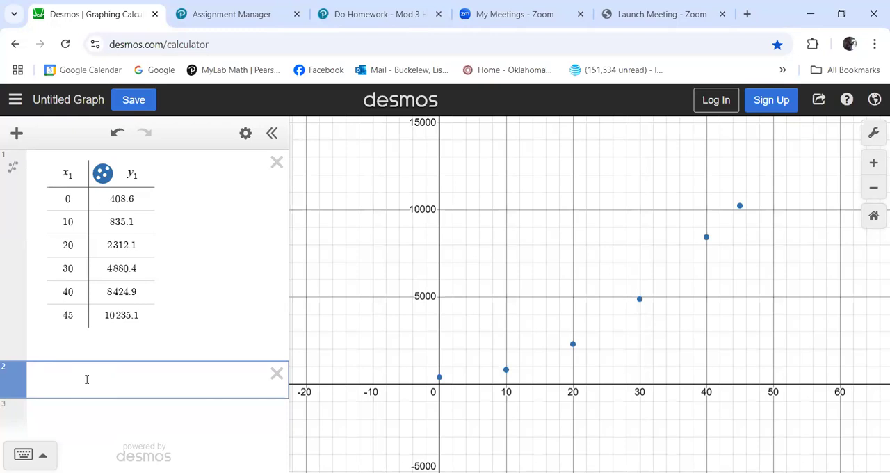
Add the exponential regression y₁ ~ ab^(x₁) in the expression below the data table.
text(y1)
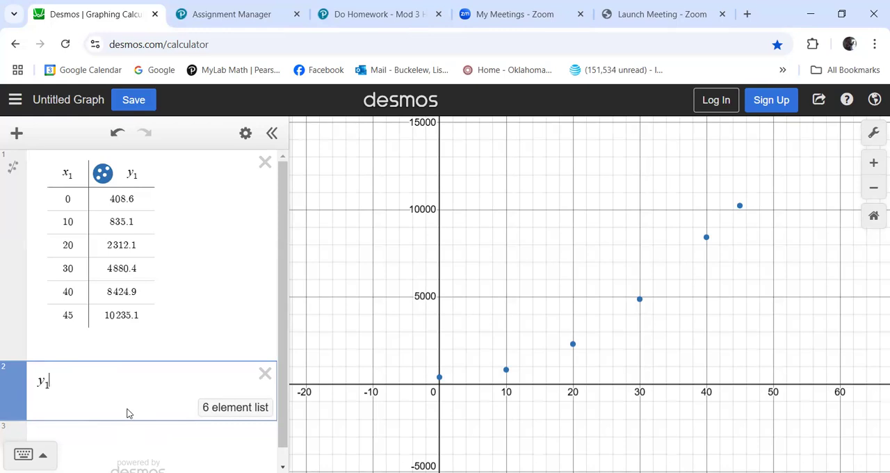
text(~)
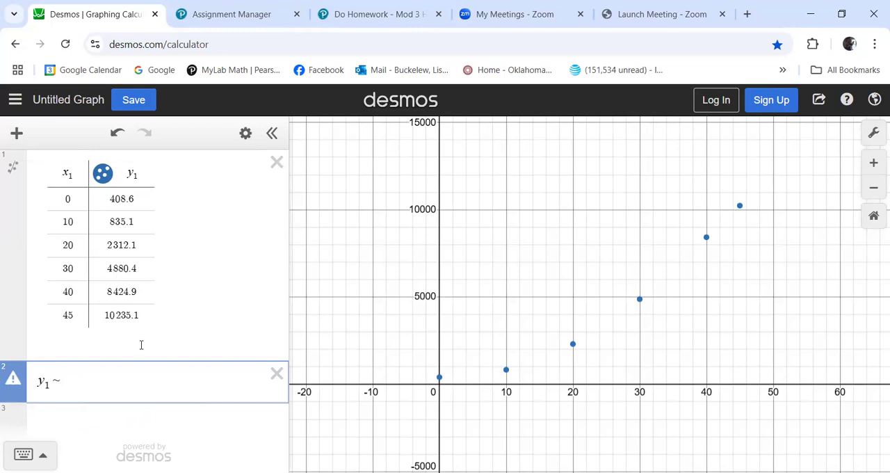
text(a)
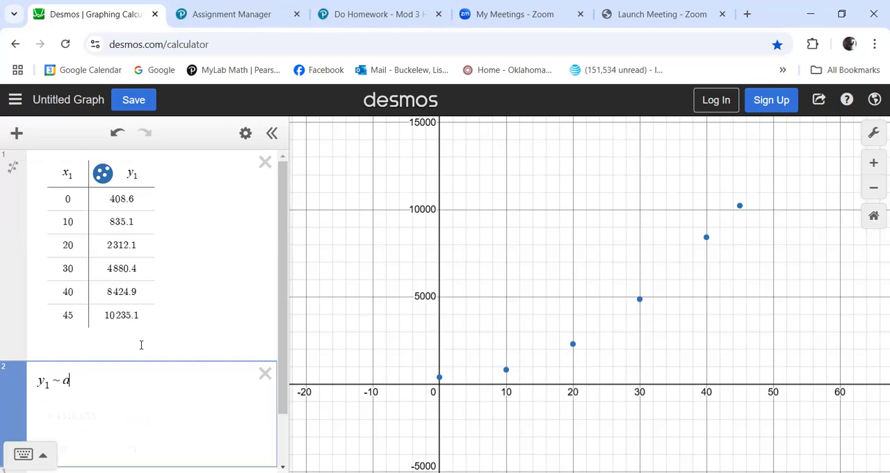
text(b)
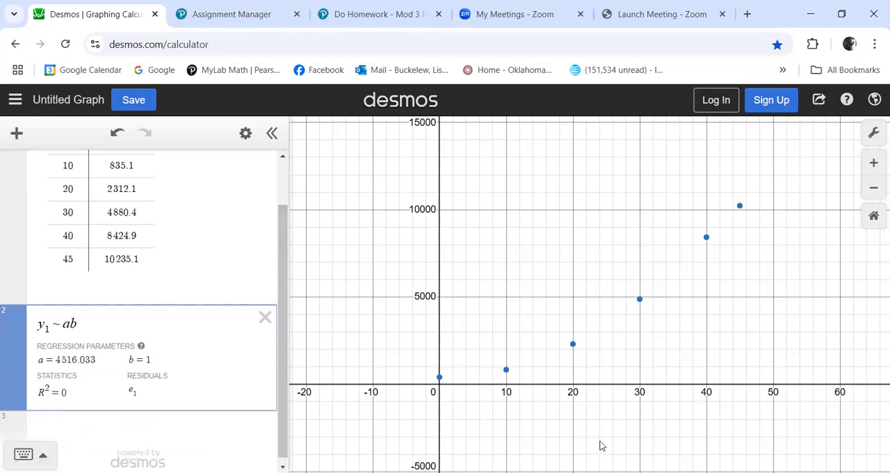
click(45, 449)
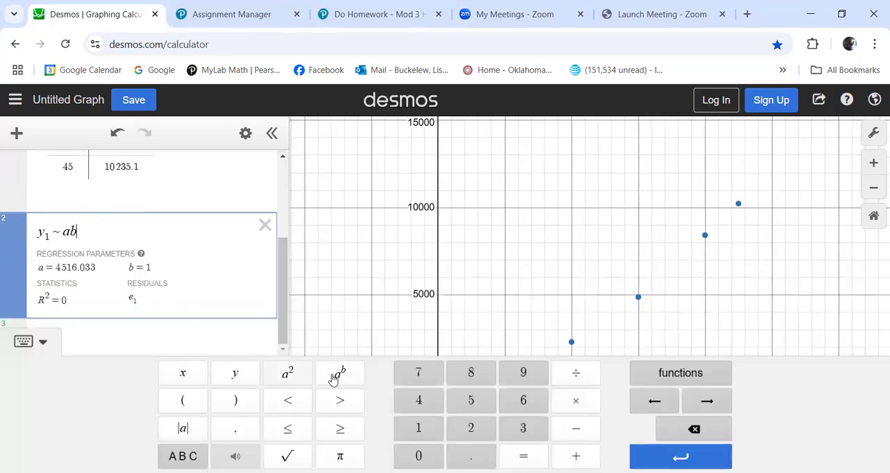
click(341, 377)
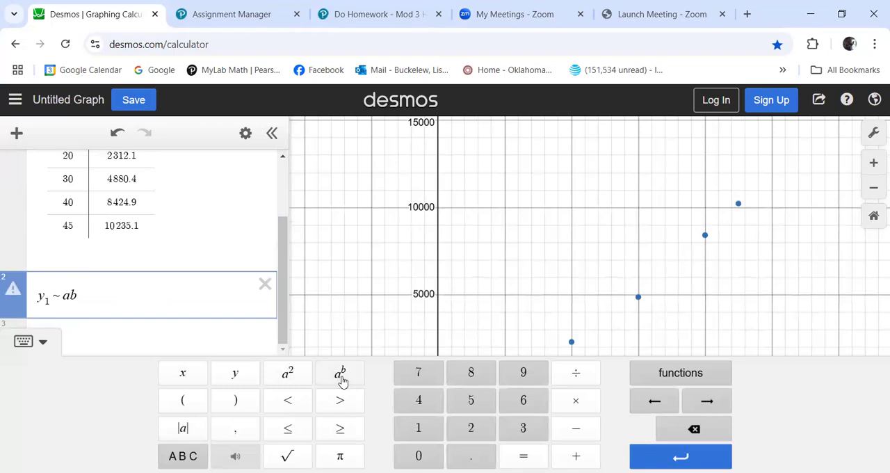
text(x1)
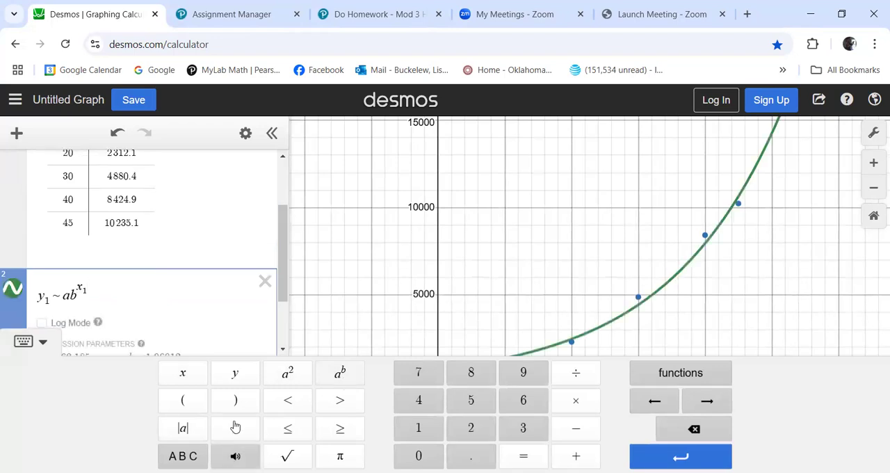
click(40, 342)
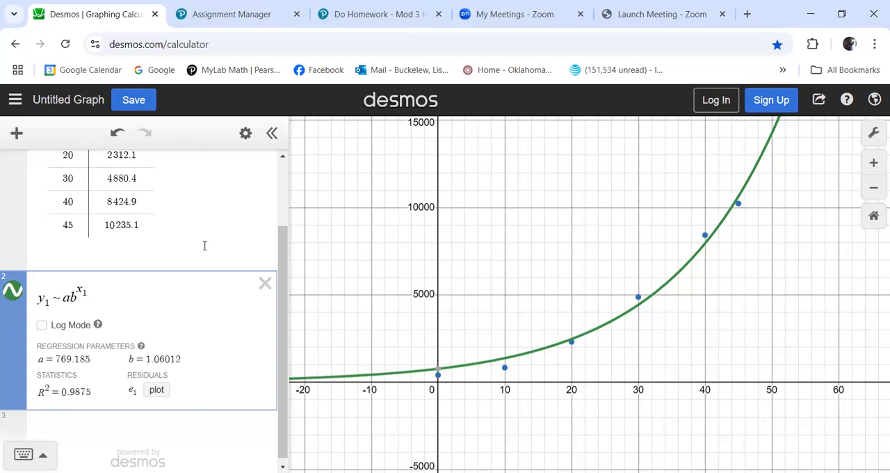
Compare the exponential regression with and without Log Mode, leaving Log Mode enabled.
scroll(204, 246, up, 3)
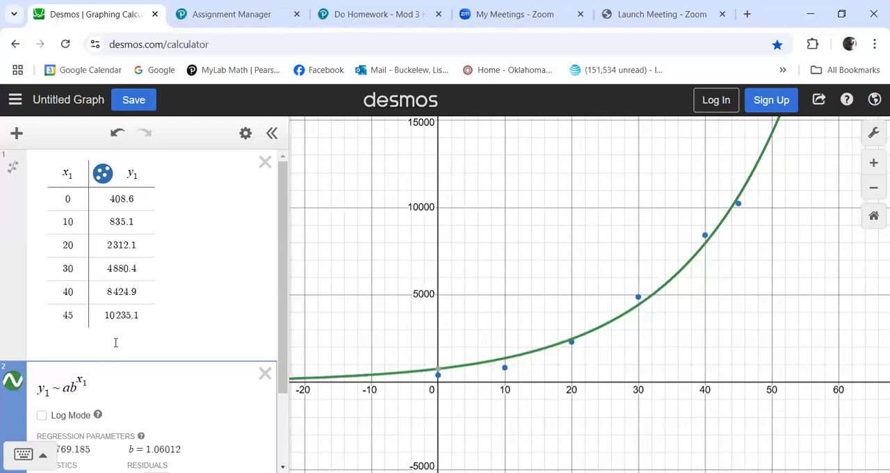
scroll(113, 341, down, 2)
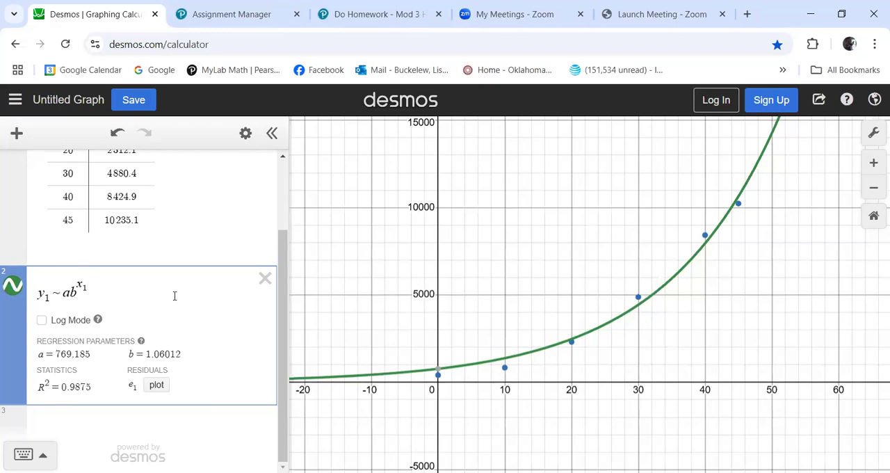
click(43, 320)
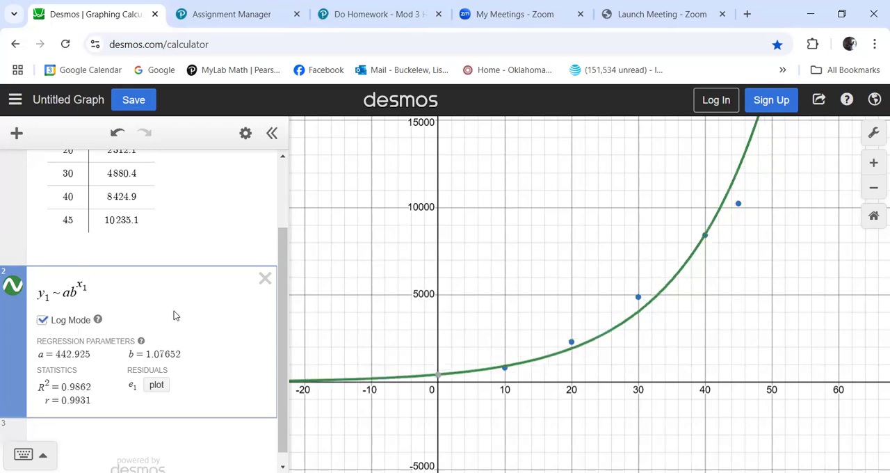
click(104, 290)
click(43, 321)
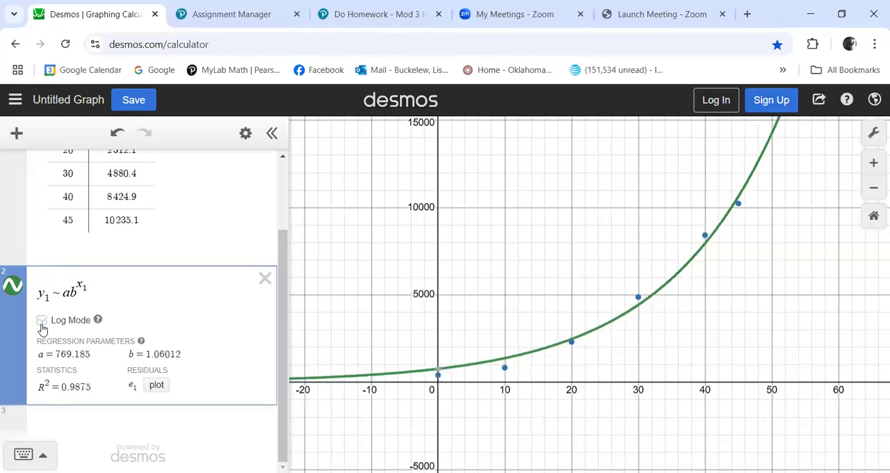
click(42, 321)
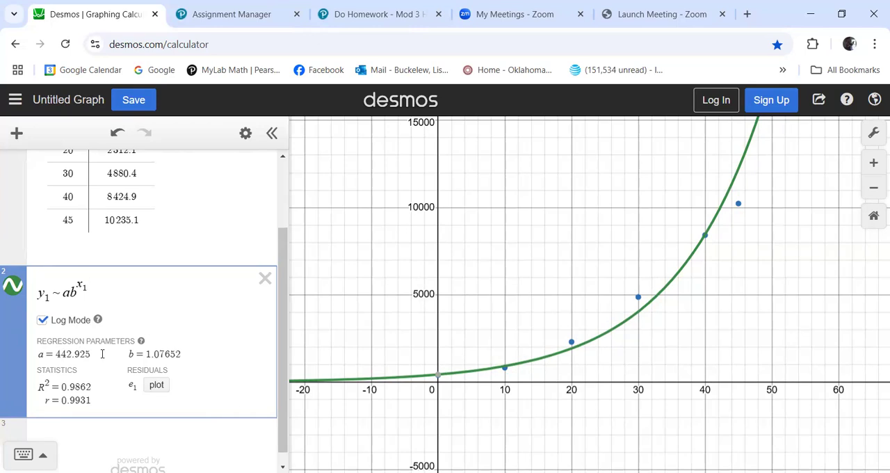
scroll(103, 354, up, 2)
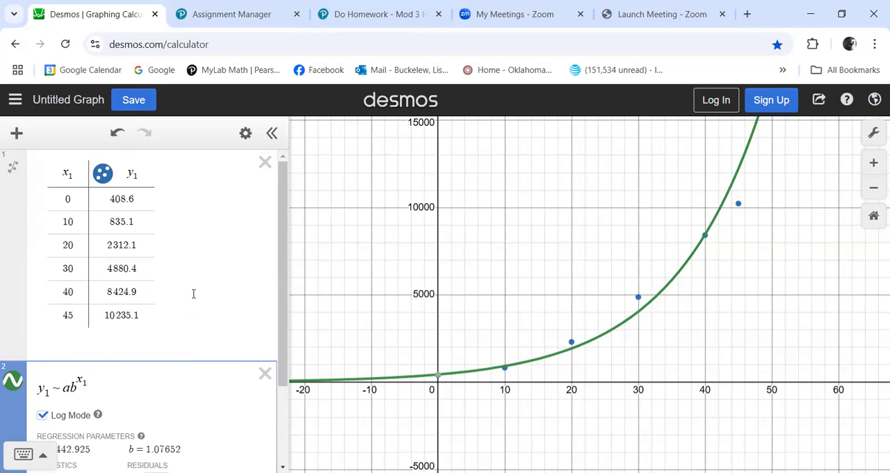
scroll(194, 294, down, 3)
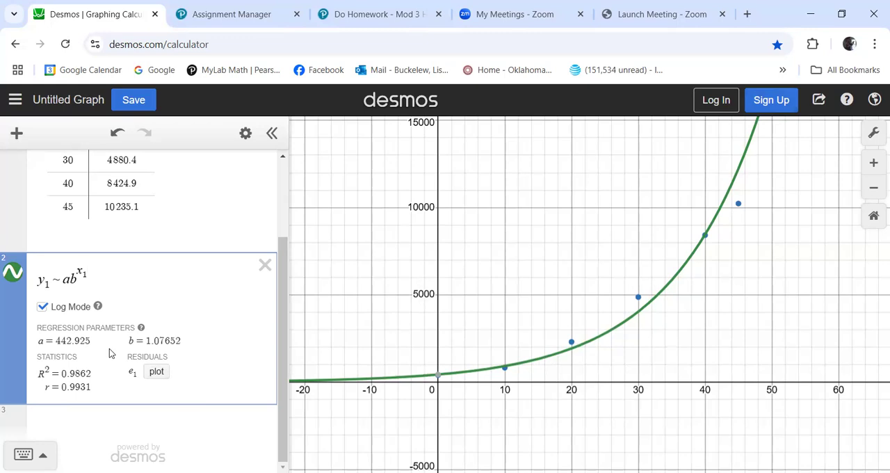
Check the homework question's rounding rule, and evaluate a and b in turn in a new Desmos expression for more decimals.
click(347, 13)
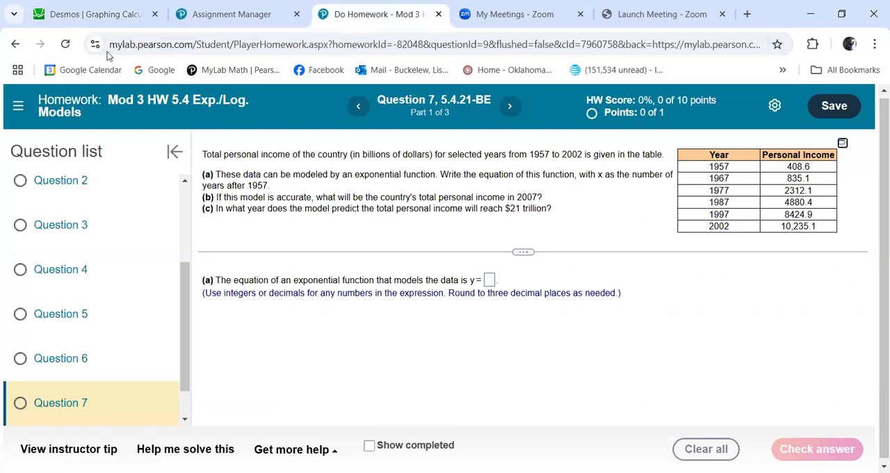
click(87, 17)
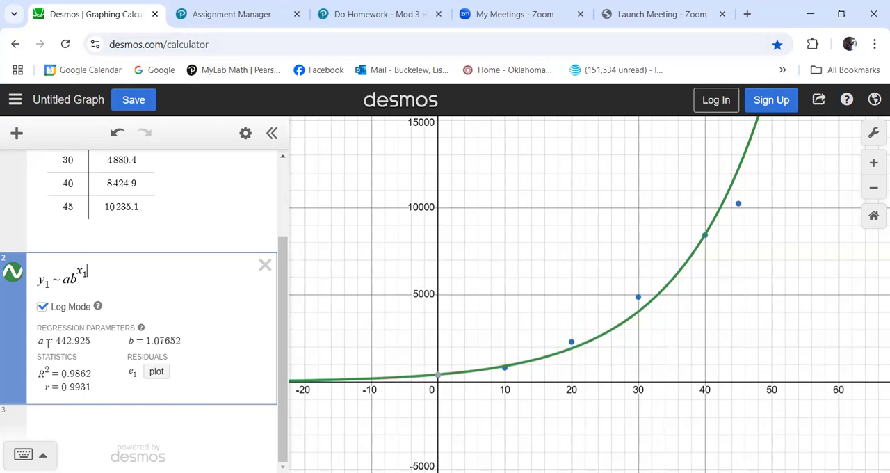
click(111, 422)
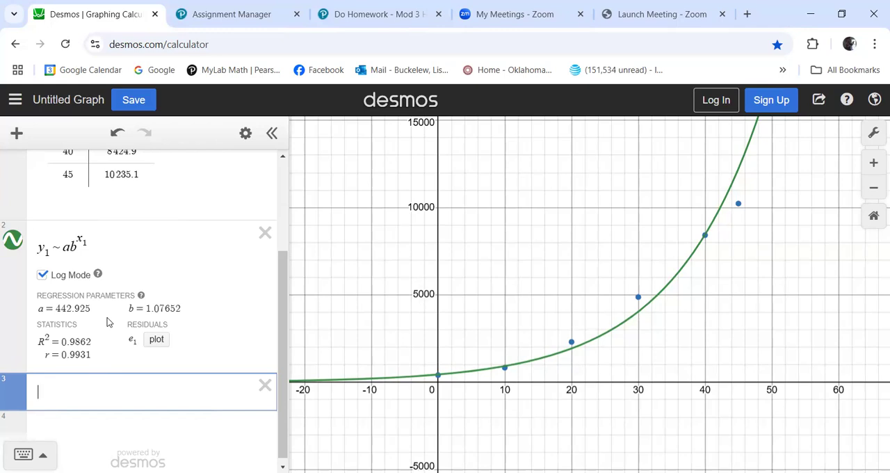
text(a)
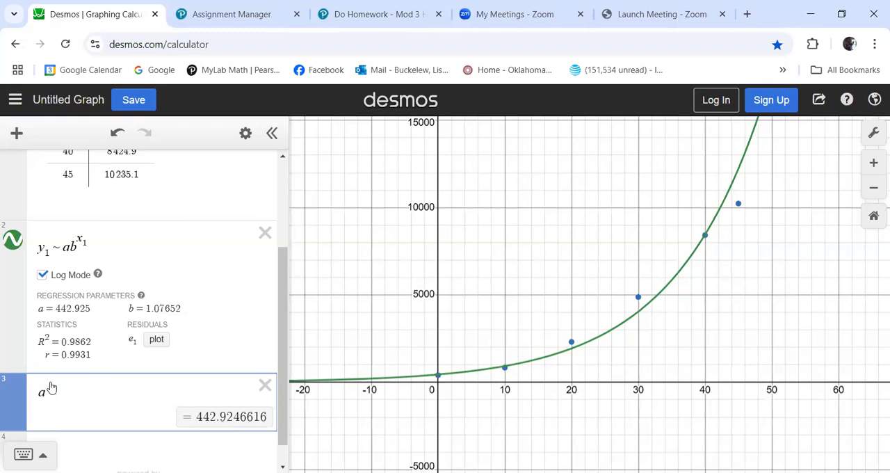
key(BackSpace)
text(b)
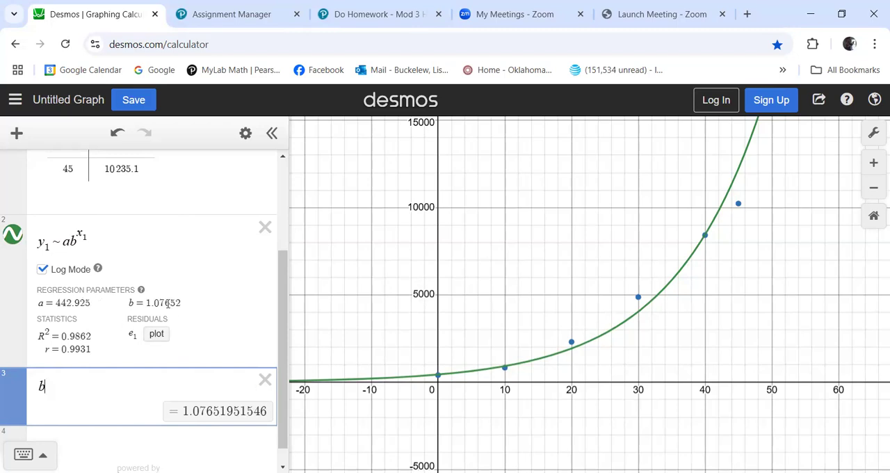
Review the homework question again, and delete the expression evaluating b in Desmos.
click(358, 19)
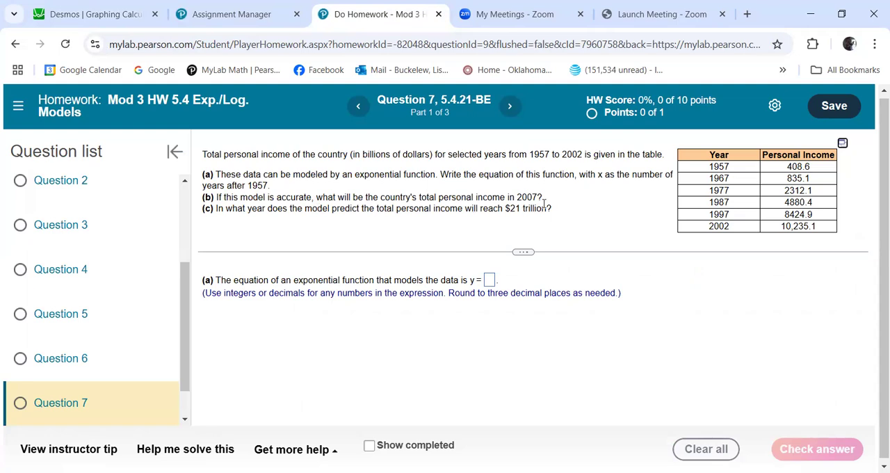
click(59, 14)
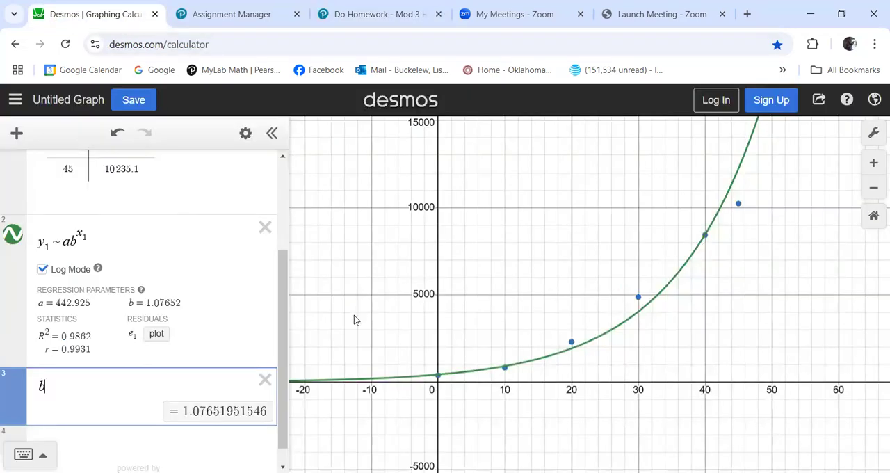
click(266, 379)
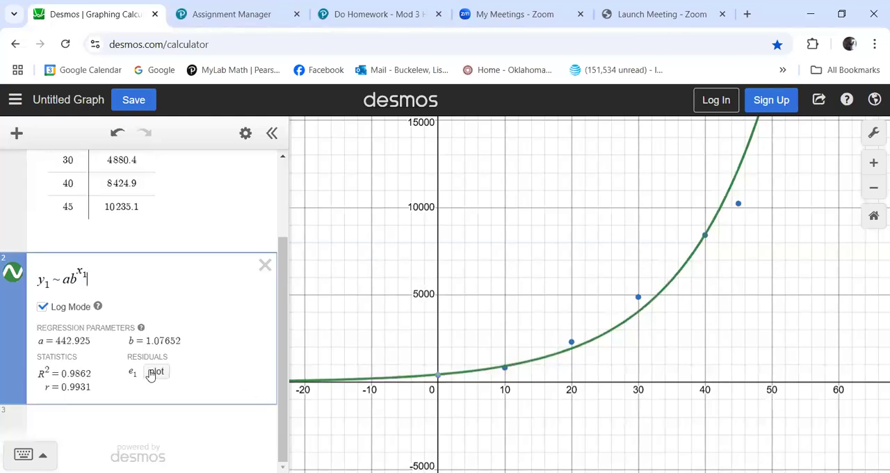
Define the function f(x) = ab^x in a new expression below the regression.
click(42, 302)
click(46, 419)
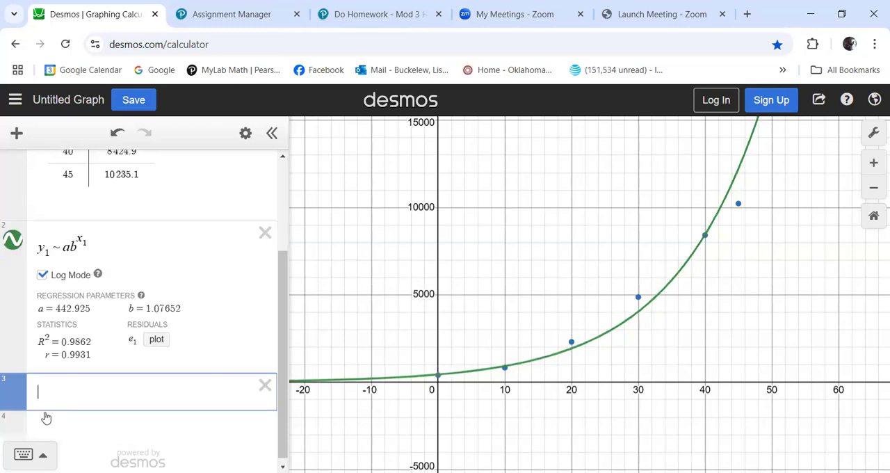
text(f(x))
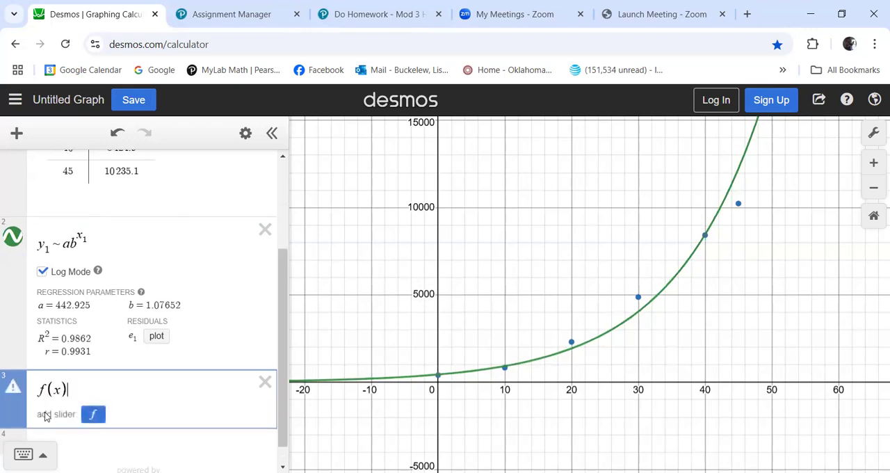
text(=)
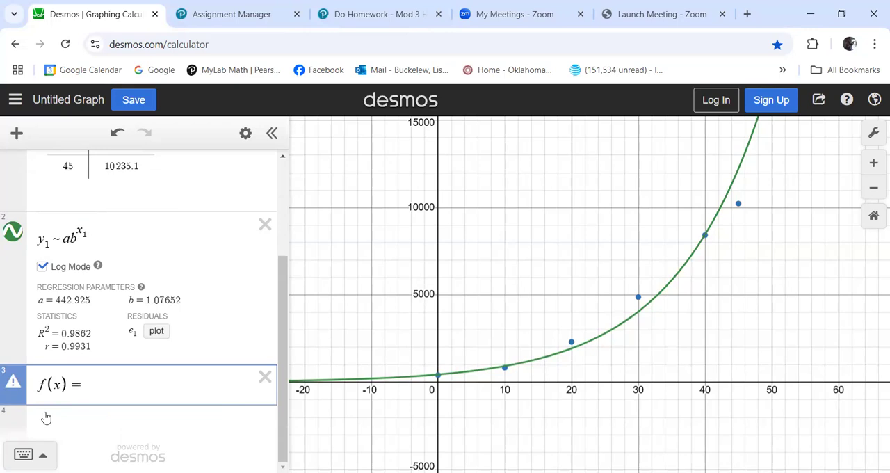
text(ab)
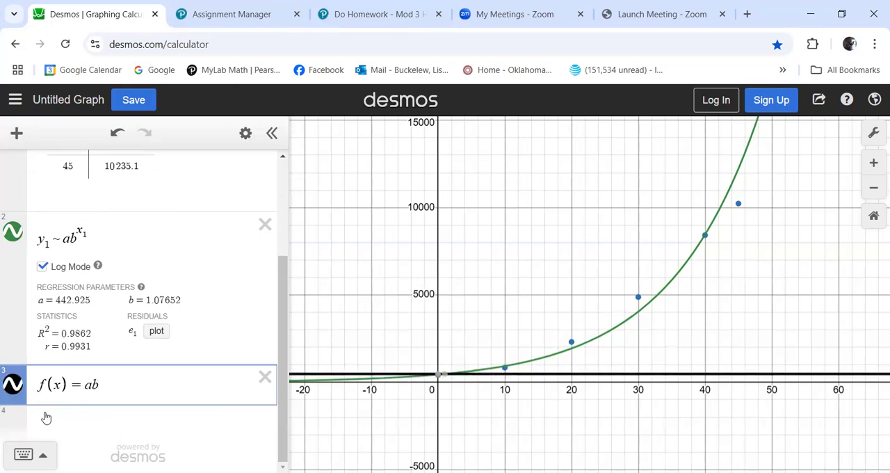
text(^x)
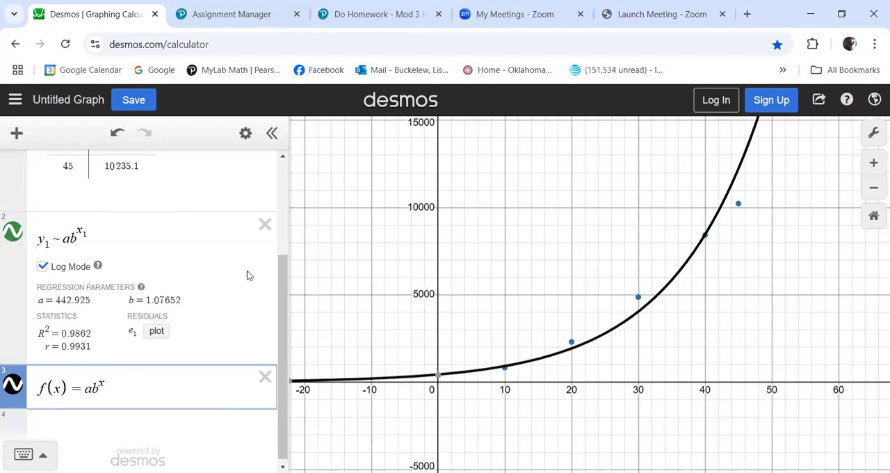
Hide and show the regression curve again to compare it with the graph of f(x).
click(14, 237)
click(14, 235)
click(342, 292)
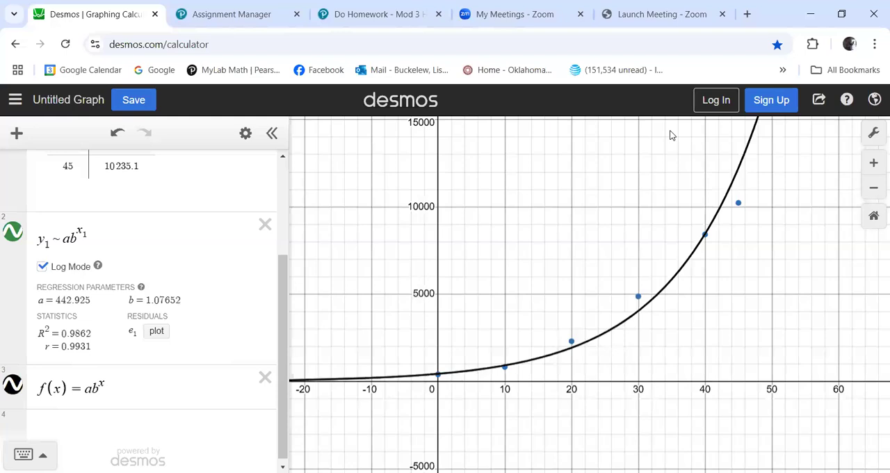
drag(669, 132, 657, 136)
Calculate 2007 − 1957 in a new expression below f(x) to get the number of years after 1957.
scroll(93, 400, down, 1)
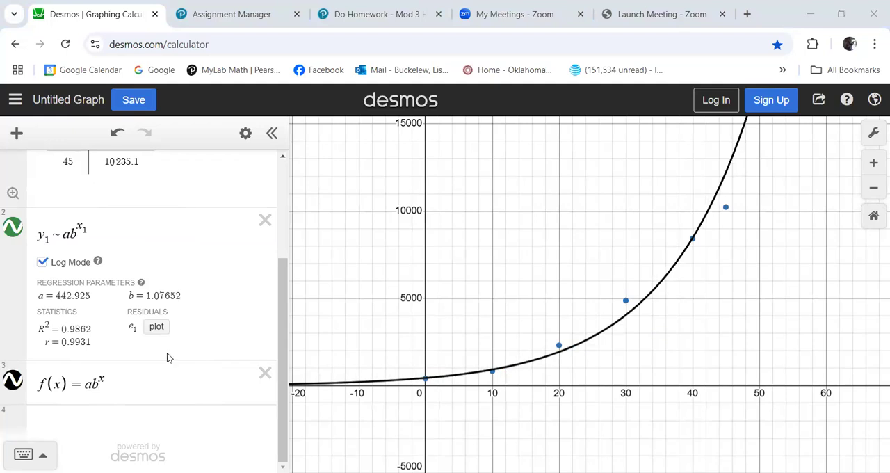
click(43, 419)
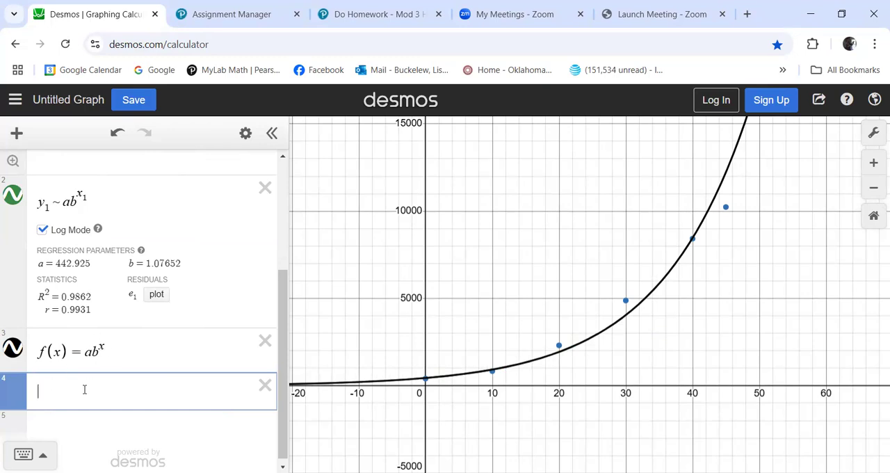
text(2007)
text(-1957)
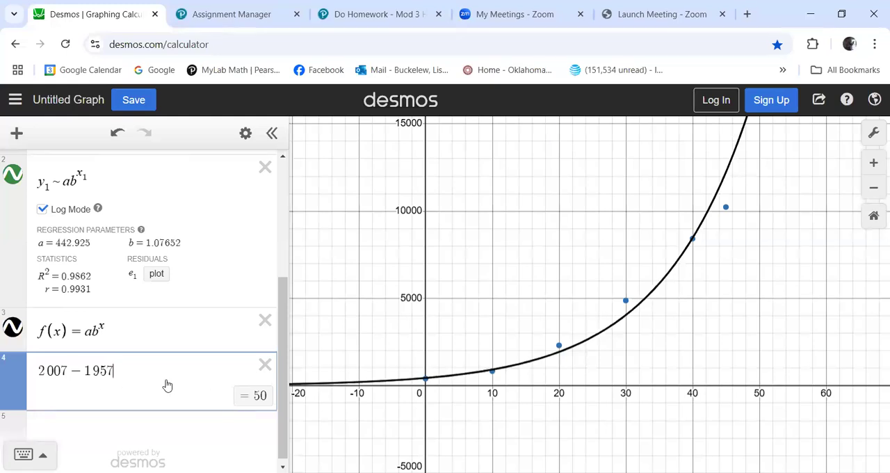
Evaluate f(50) in a new expression to predict the total personal income in 2007.
click(82, 424)
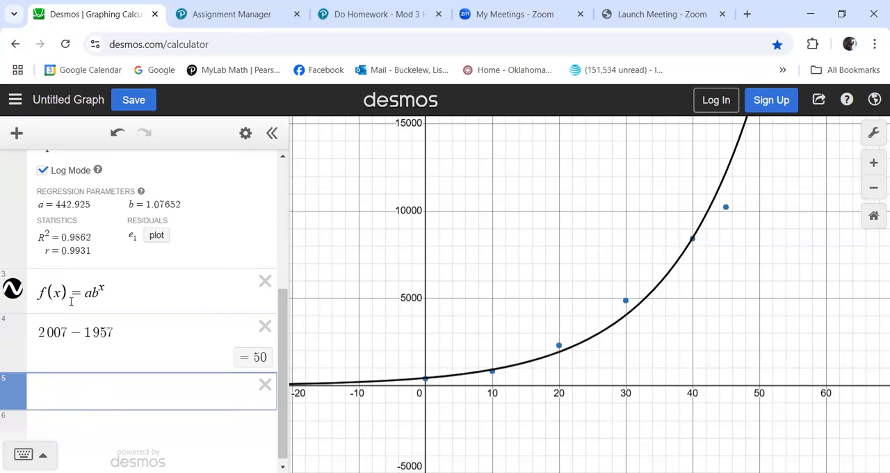
text(f(50))
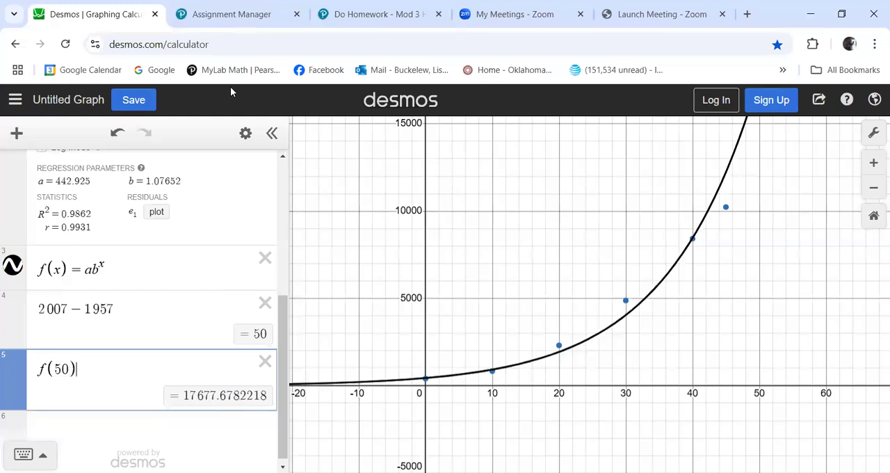
Check part (c) of the homework question, and set the upper y-axis limit of the Desmos graph to 25000.
click(365, 14)
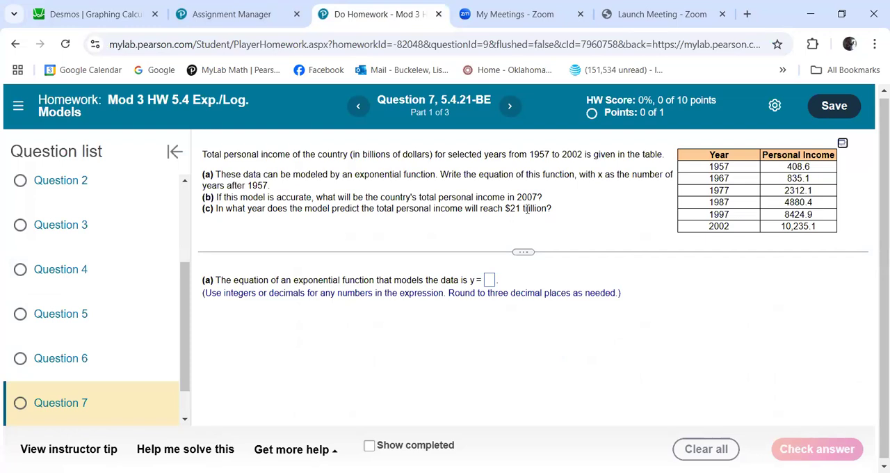
click(89, 13)
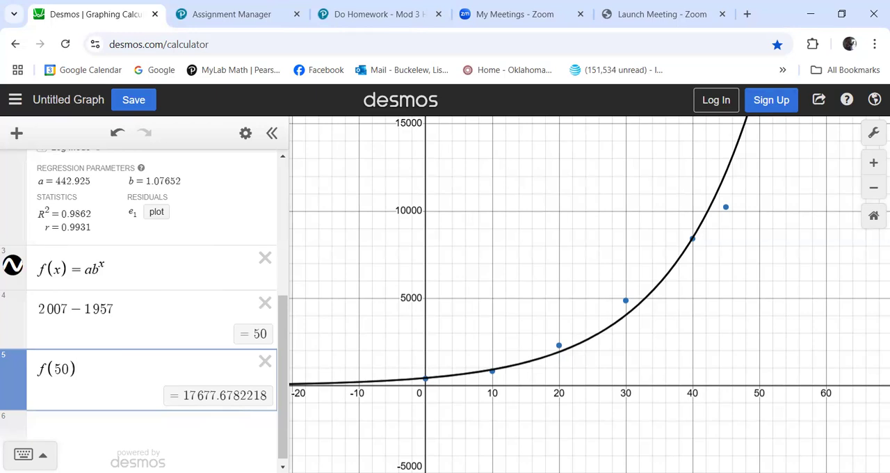
click(873, 132)
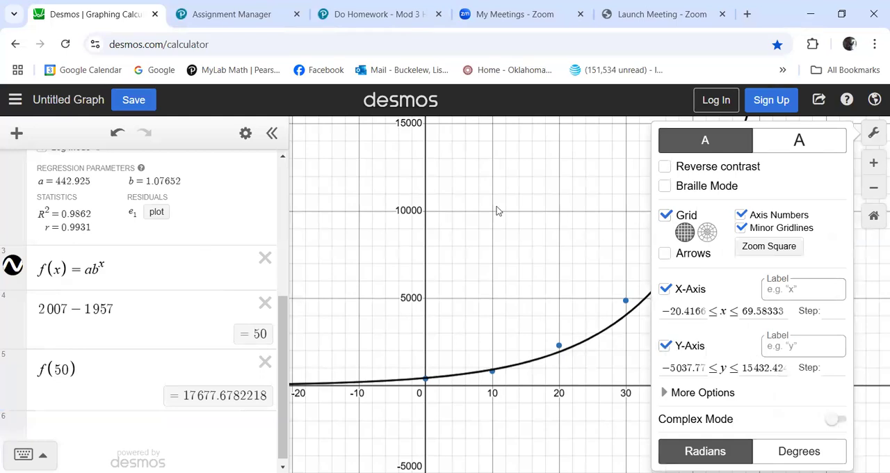
click(785, 374)
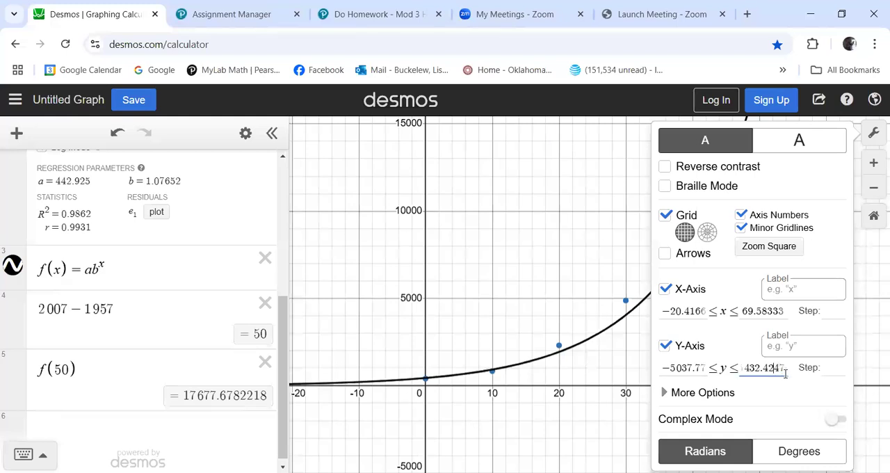
key(BackSpace)
key(BackSpace)
key(BackSpace)
key(BackSpace)
key(BackSpace)
key(BackSpace)
key(BackSpace)
key(BackSpace)
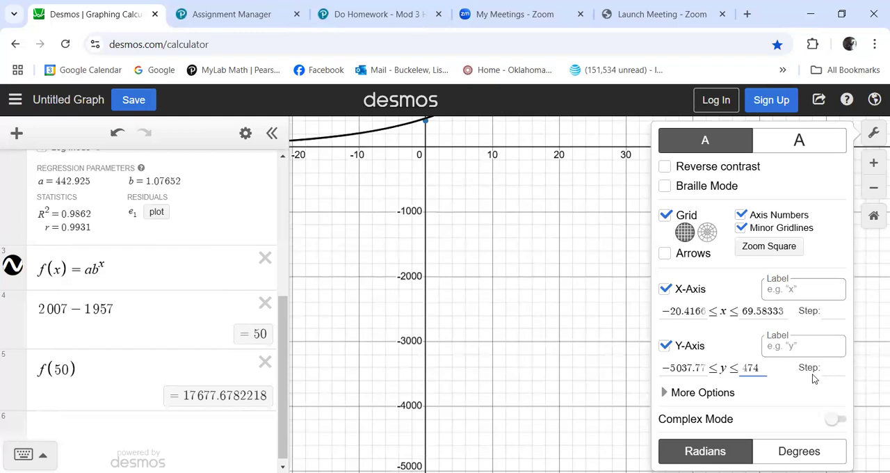
key(BackSpace)
key(BackSpace)
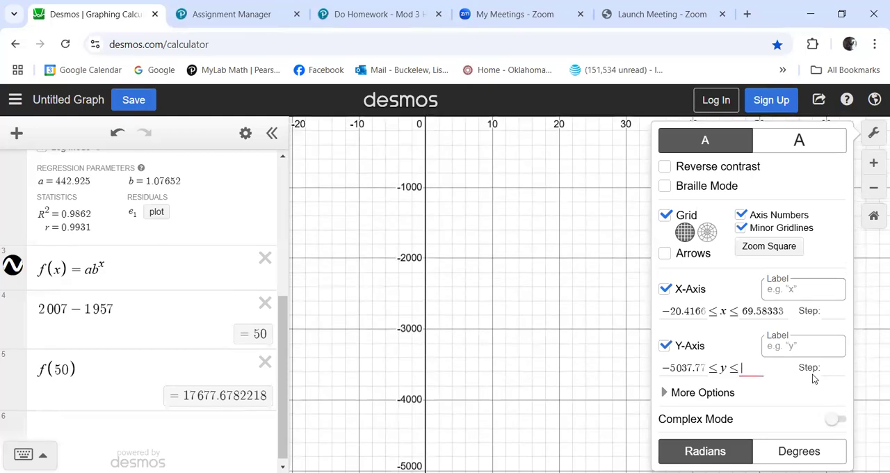
text(25000)
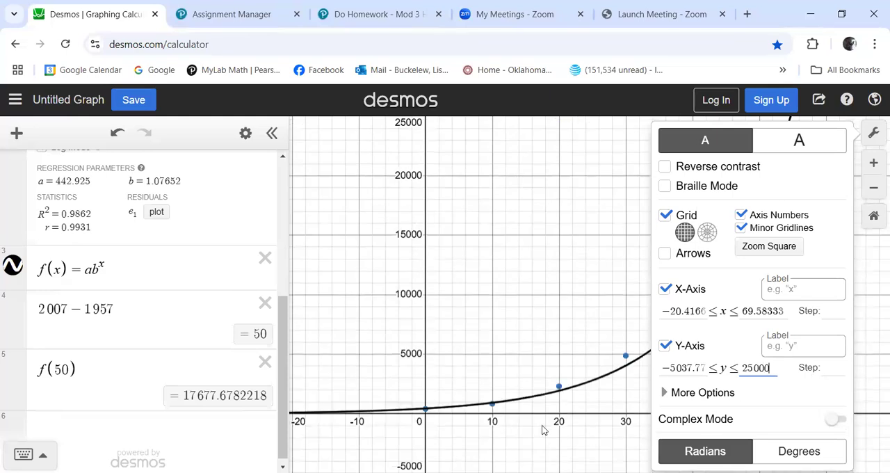
click(320, 268)
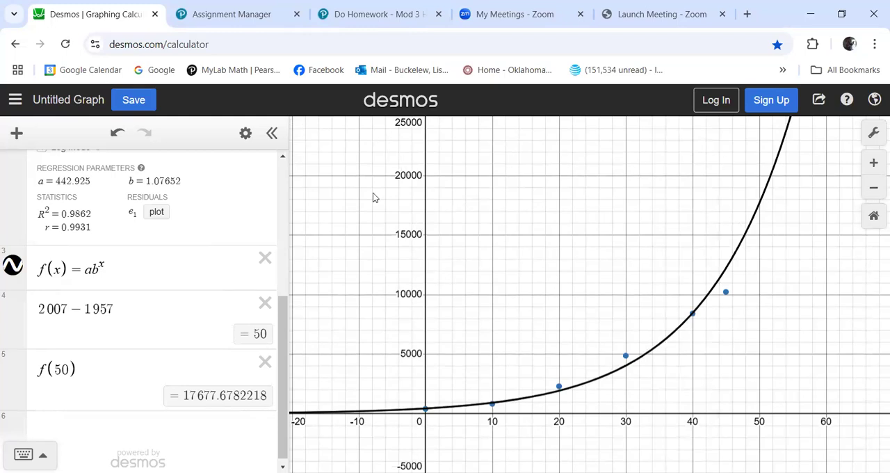
Reread the $21 trillion target in the homework question, and graph the line y = 21000 in a new Desmos expression.
click(340, 12)
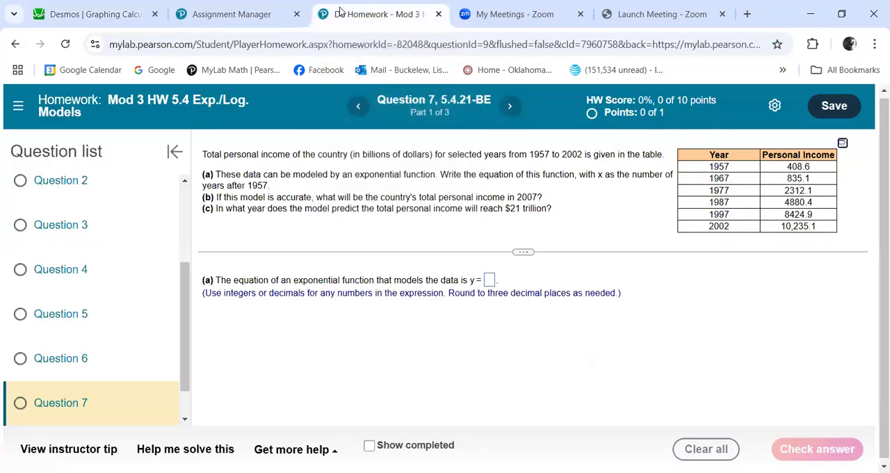
click(95, 15)
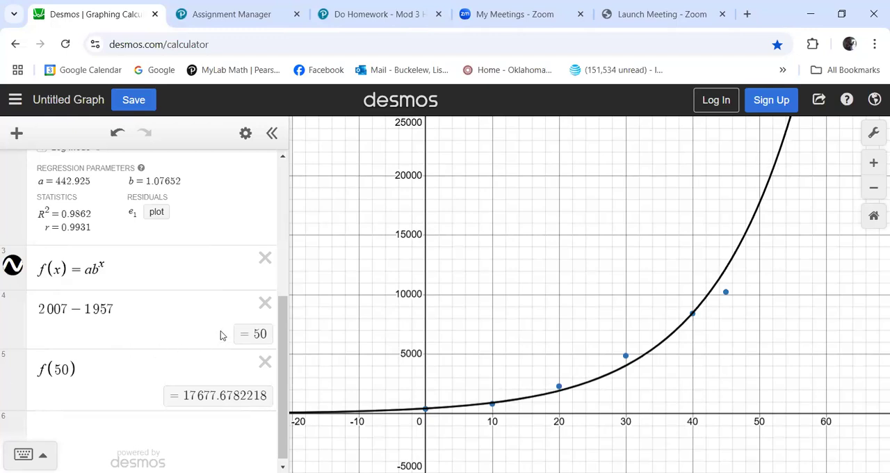
scroll(222, 336, down, 1)
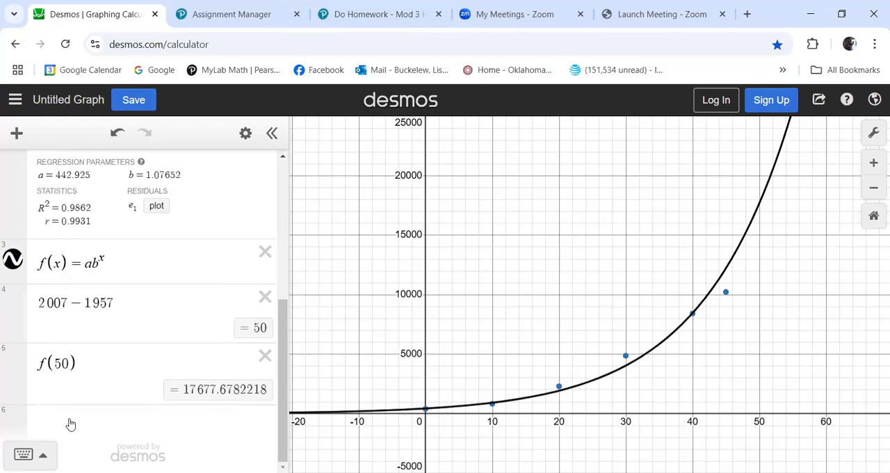
click(70, 424)
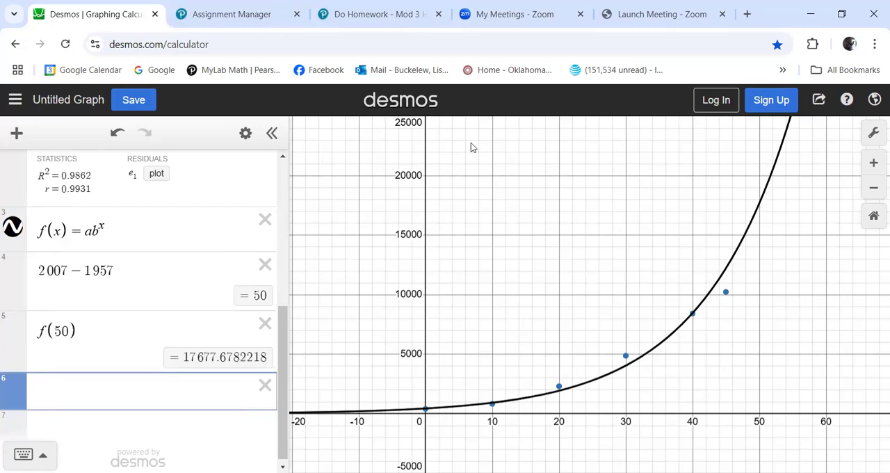
text(y = 21000)
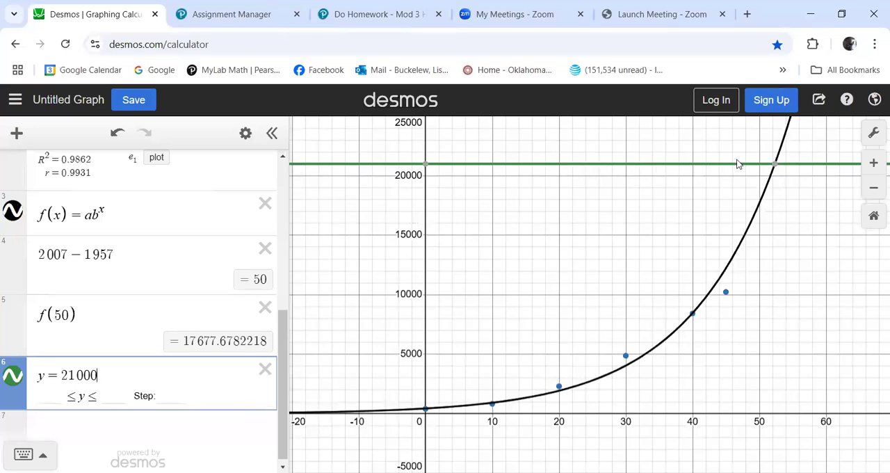
Read the coordinates where y = 21000 meets the exponential curve in Desmos, comparing them with the homework question's units.
click(775, 165)
click(354, 14)
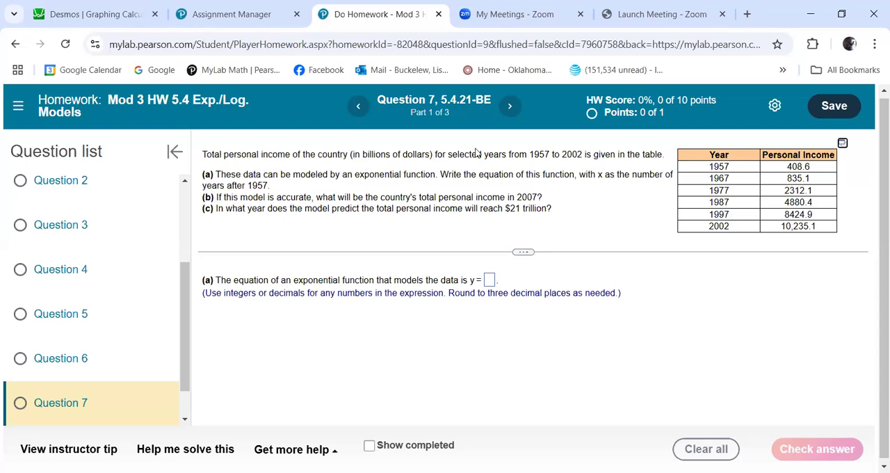
mouse_move(93, 12)
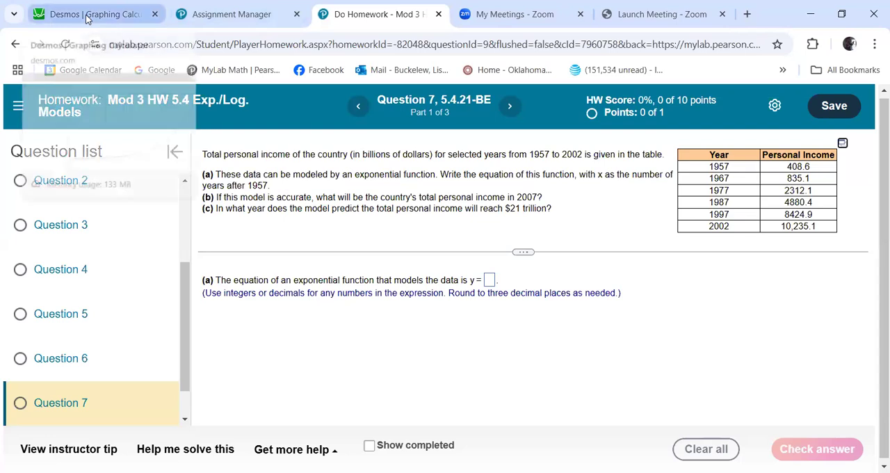
click(98, 14)
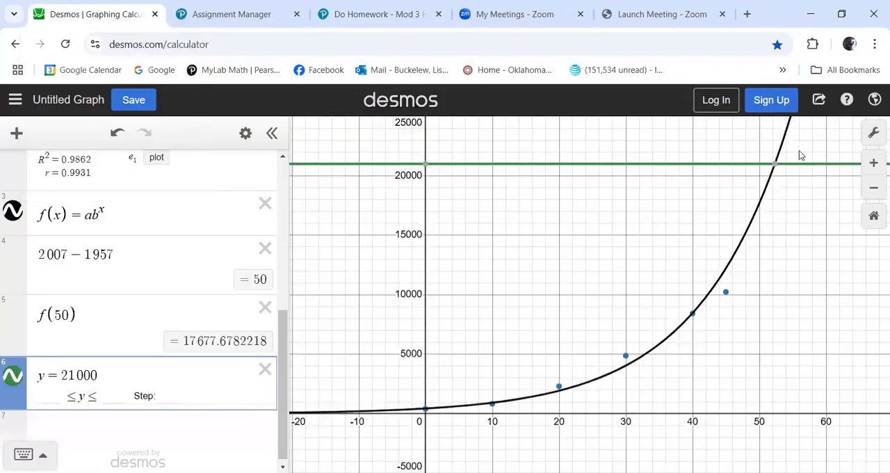
click(775, 165)
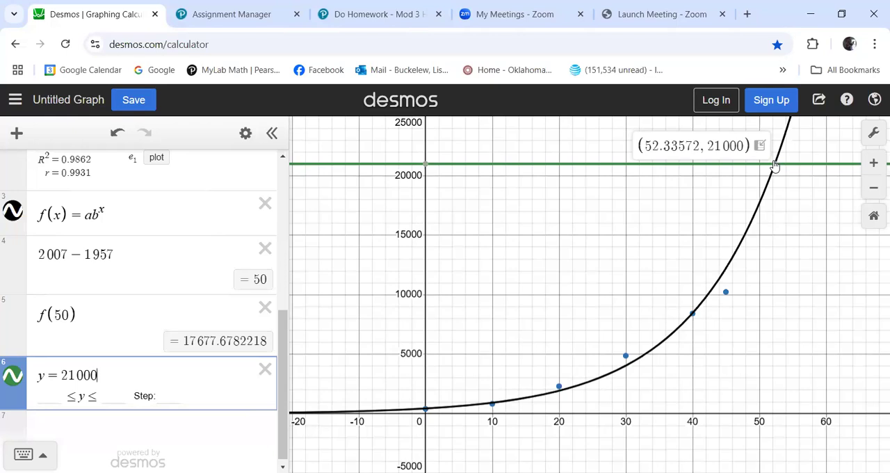
Evaluate f(52) in a new expression, and show the coordinates of the curve's intersection with y = 21000 again.
click(96, 431)
text(f(52)
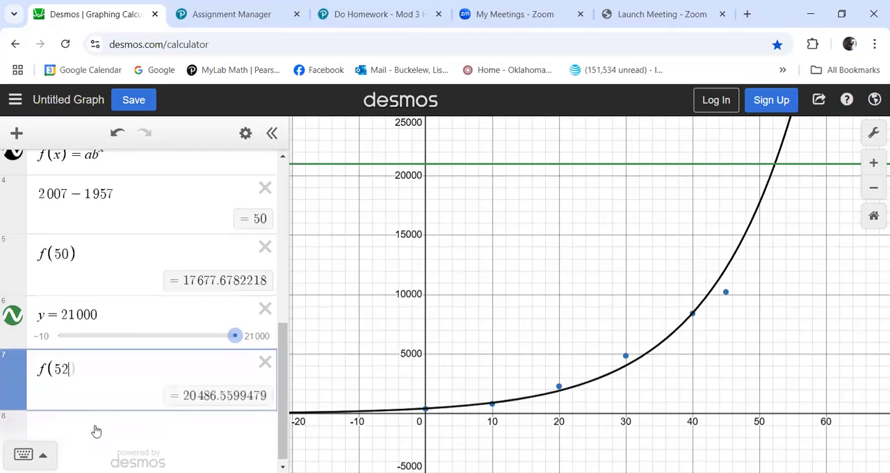
text())
click(776, 167)
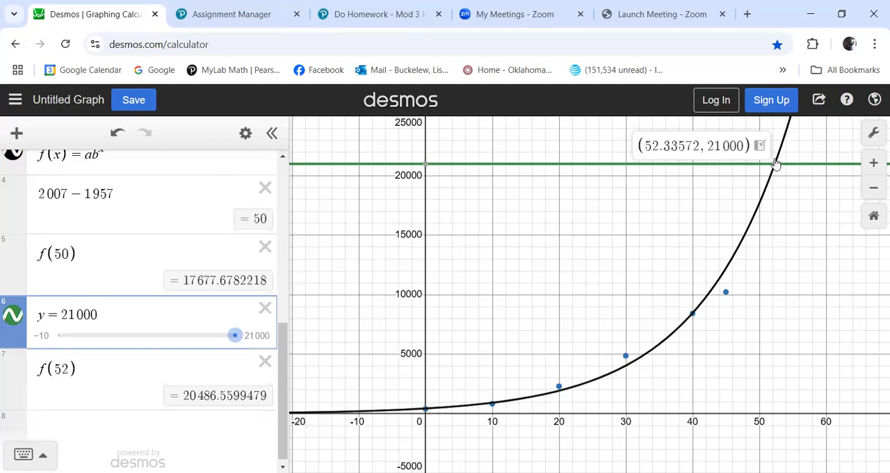
Calculate 1957 + 53 in a new expression to get the target year, and return to the MyLab homework question.
click(59, 422)
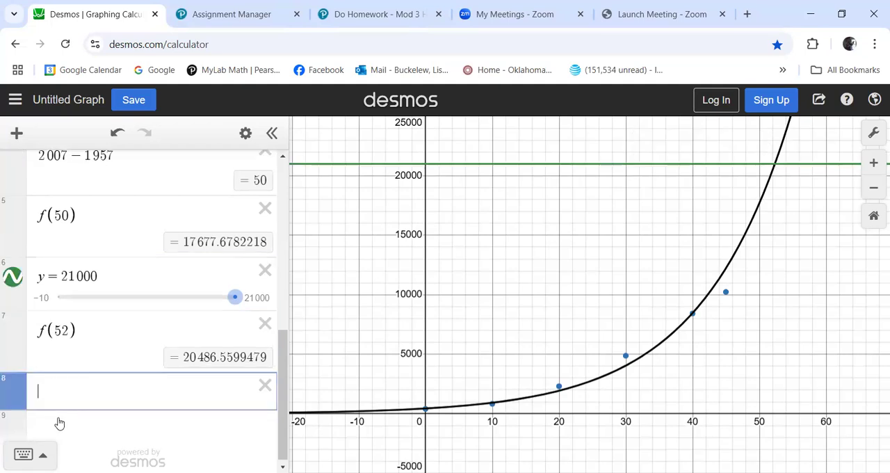
text(1957+53)
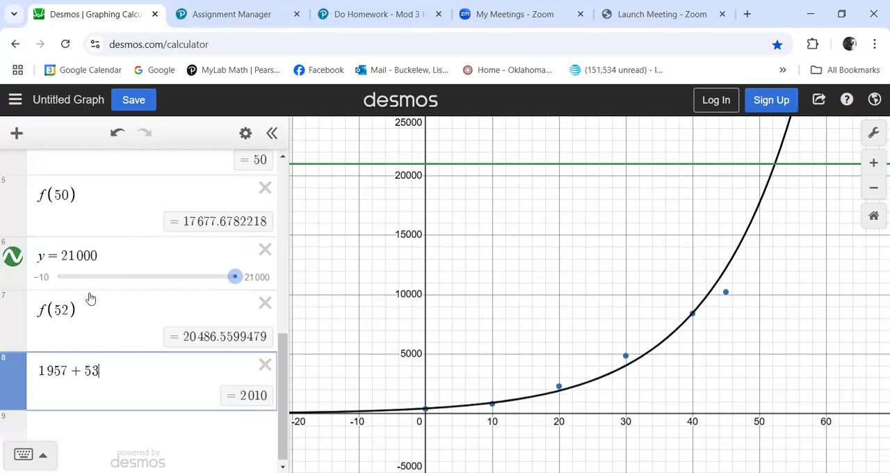
click(362, 14)
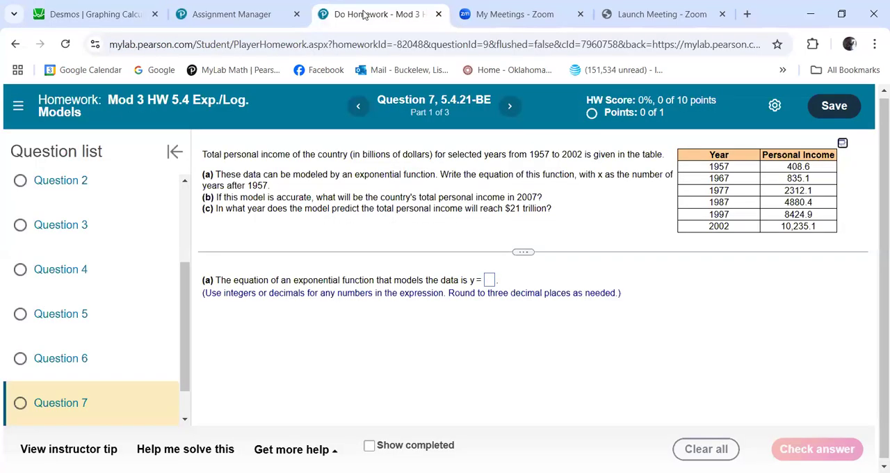